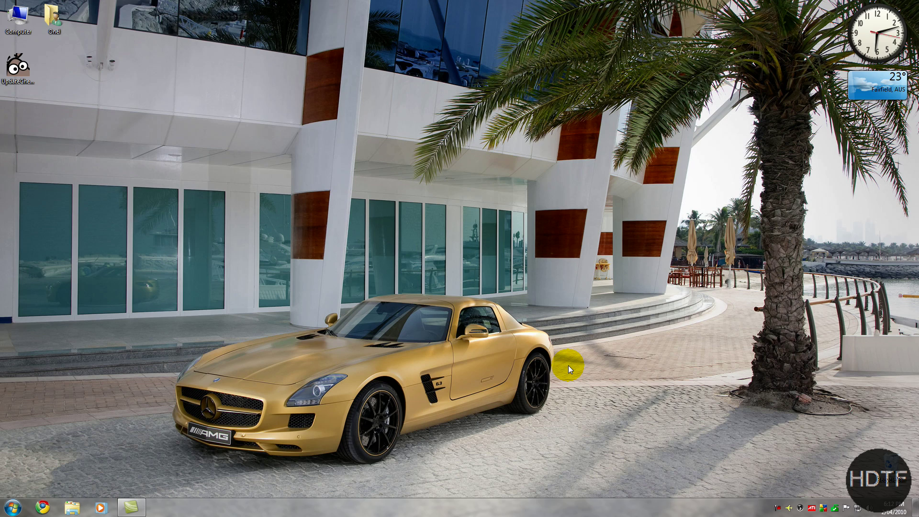
- Open Security Essentials from the tray and confirm definitions are up to date
click(835, 508)
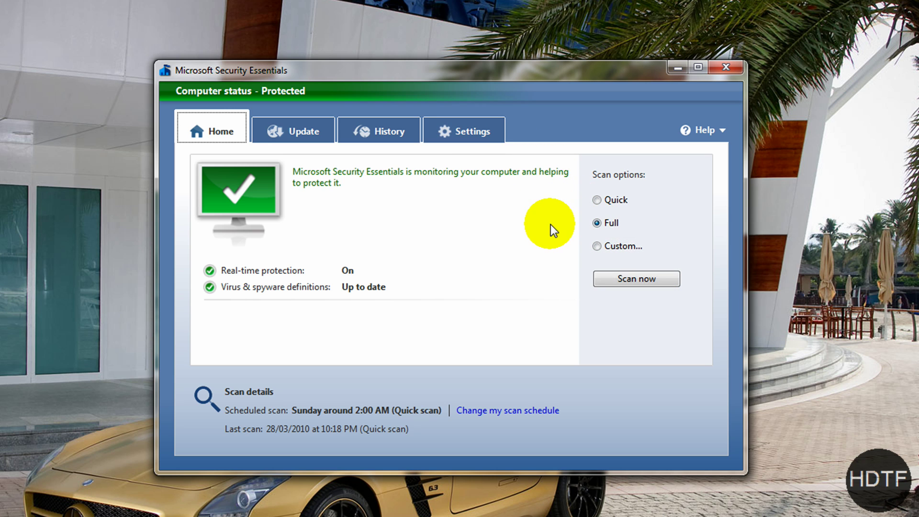
mouse_move(607, 223)
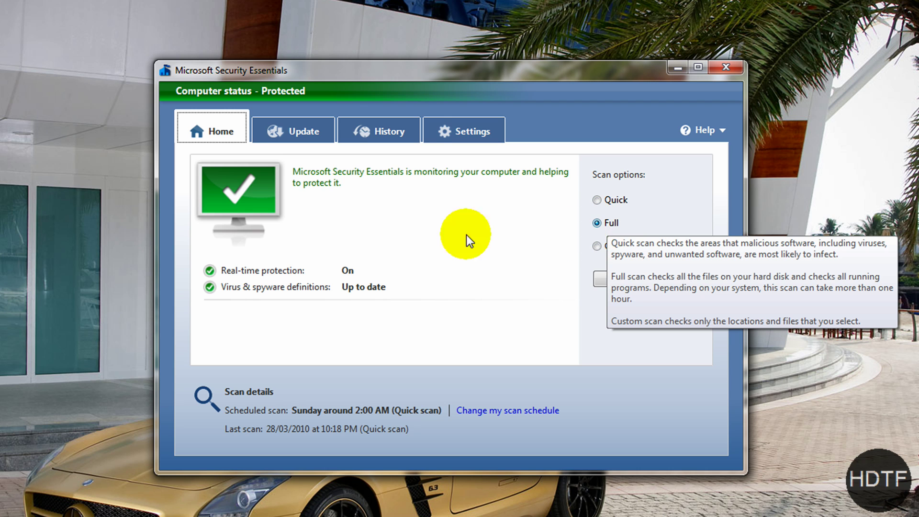
drag(464, 73, 469, 78)
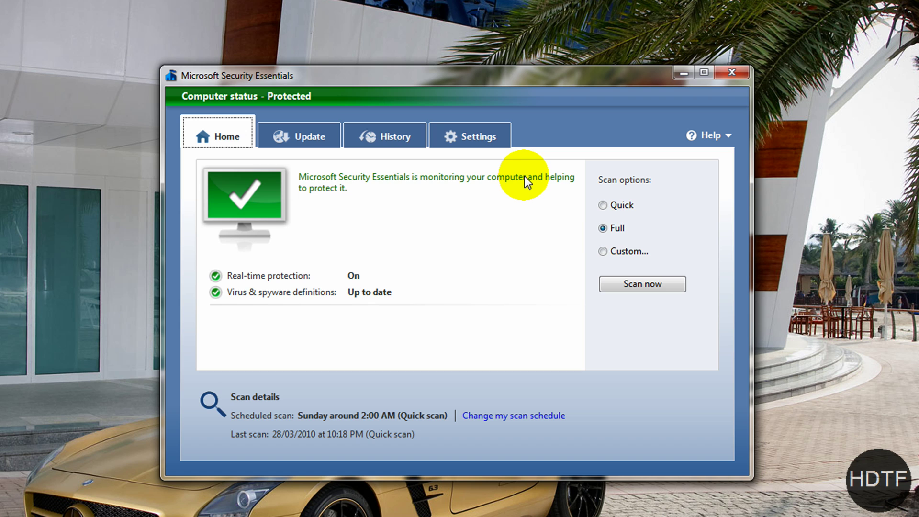
click(308, 141)
click(236, 132)
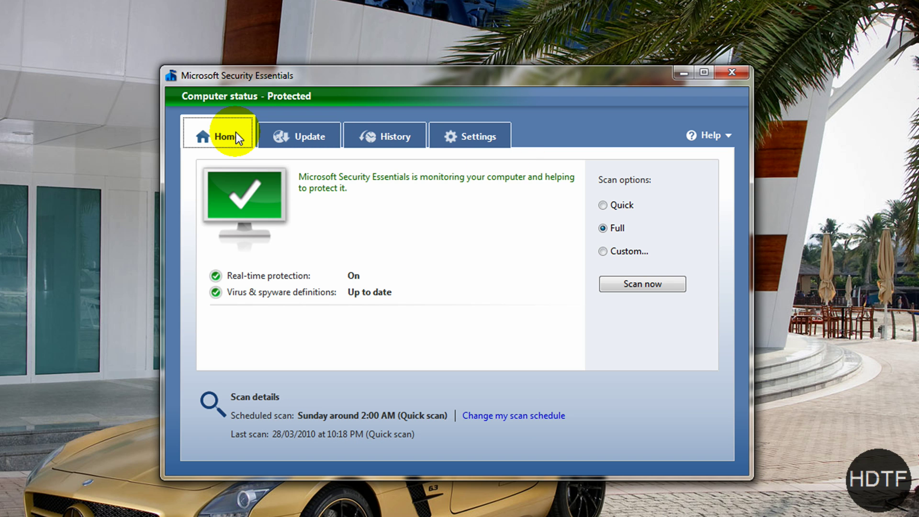
click(305, 138)
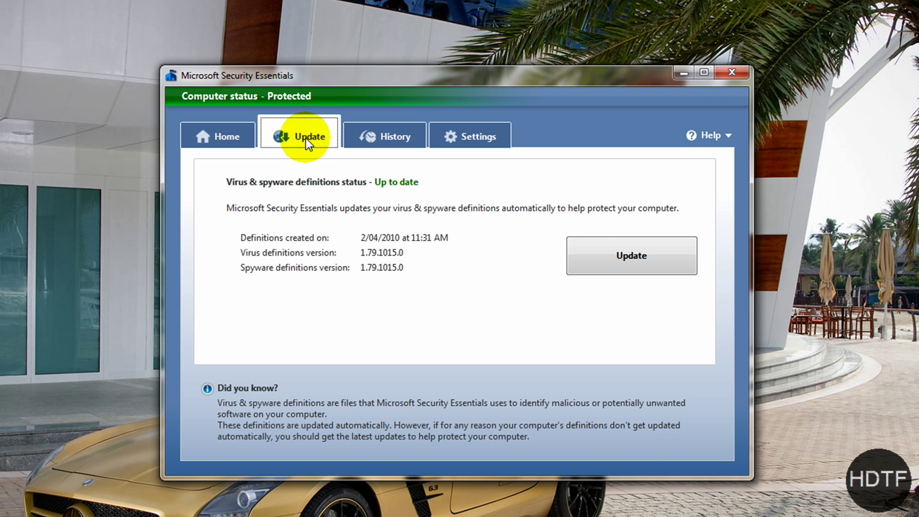
click(235, 137)
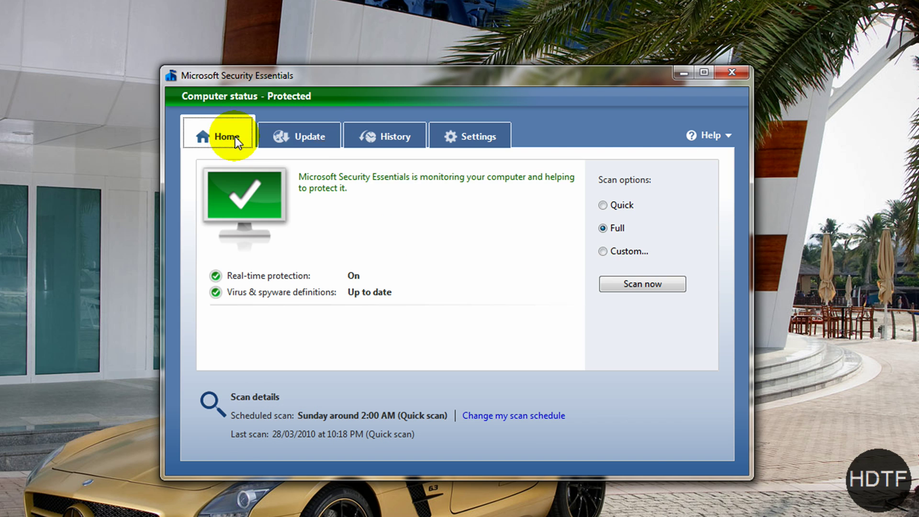
click(615, 251)
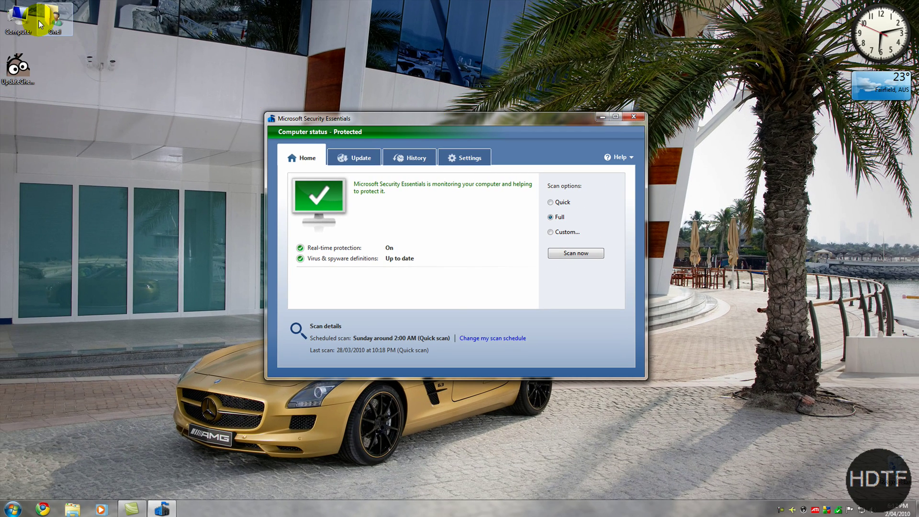
double_click(51, 16)
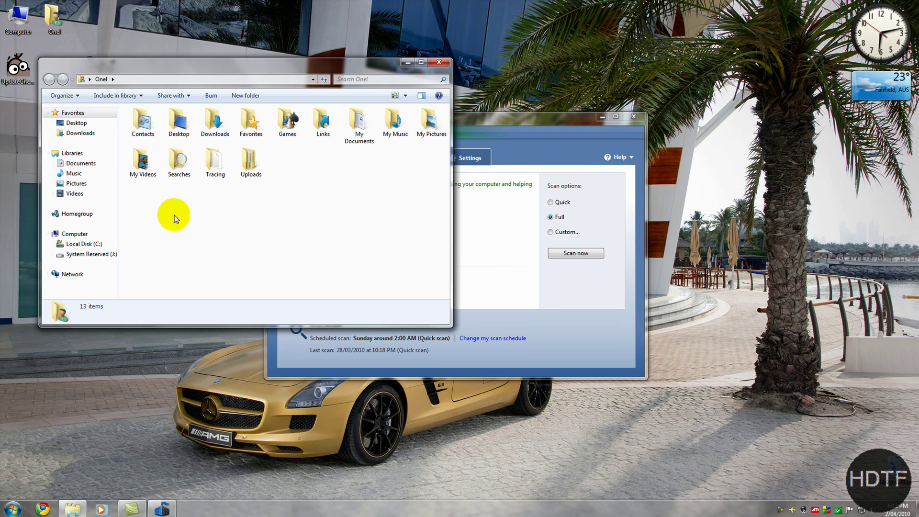
double_click(215, 124)
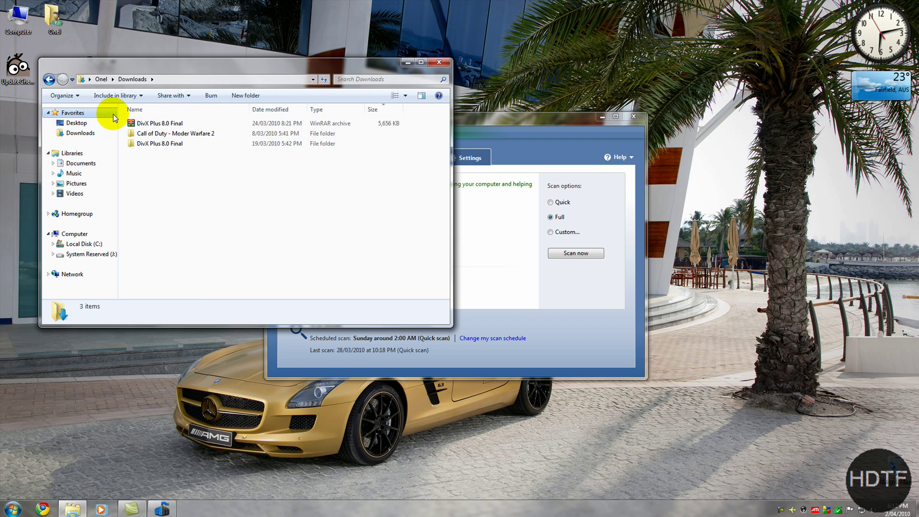
right_click(166, 133)
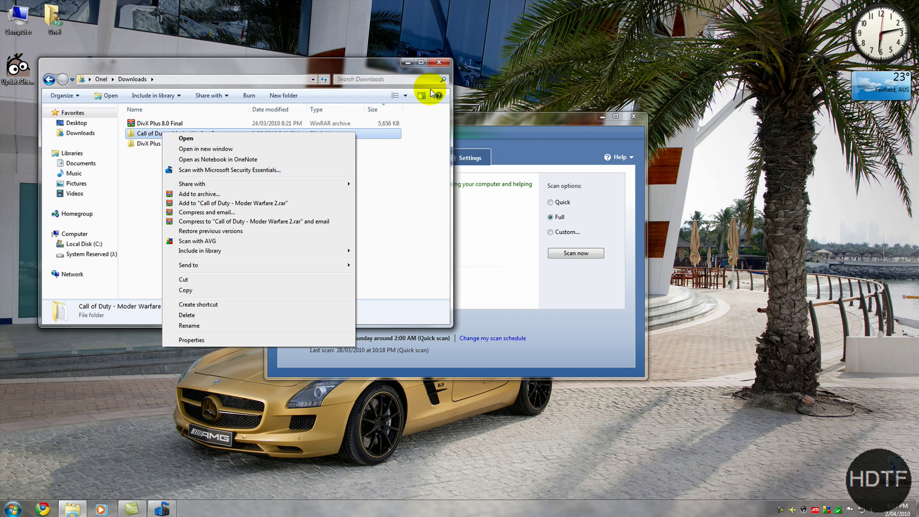
click(442, 65)
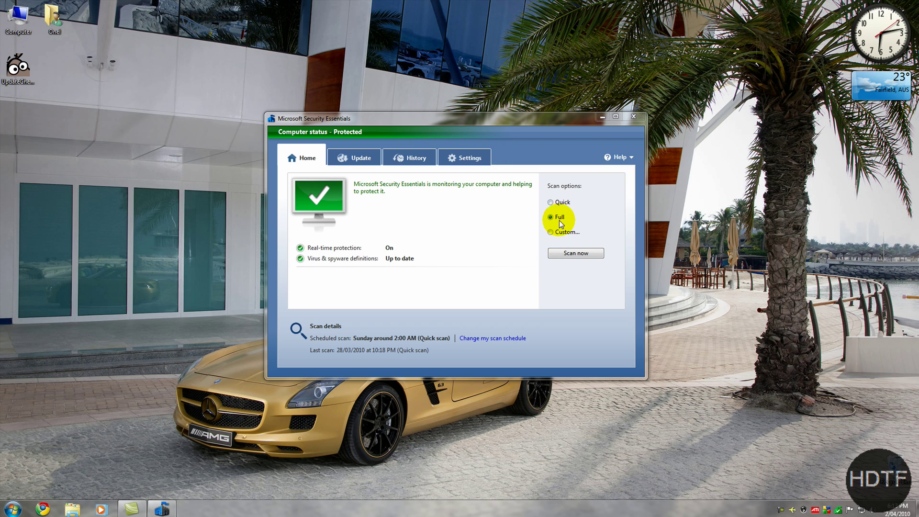
- Close Security Essentials and launch Chrome with the Google search box focused
click(634, 120)
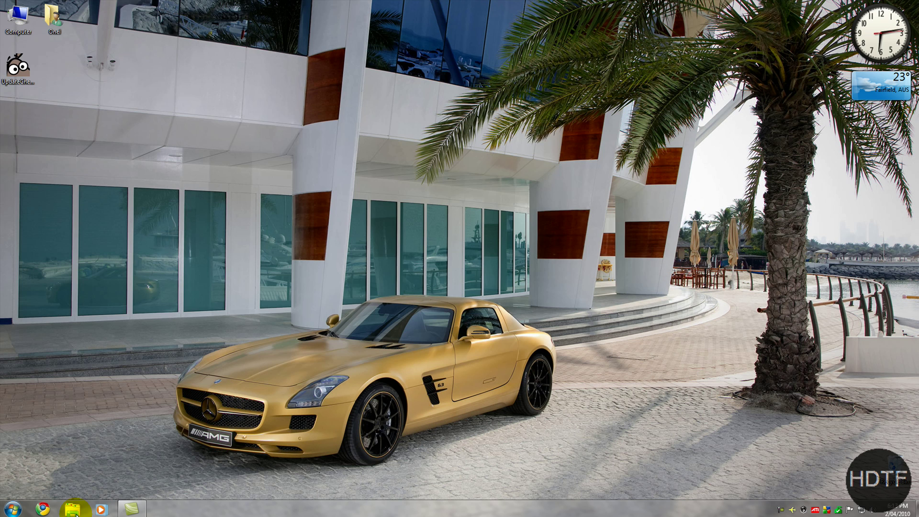
click(42, 509)
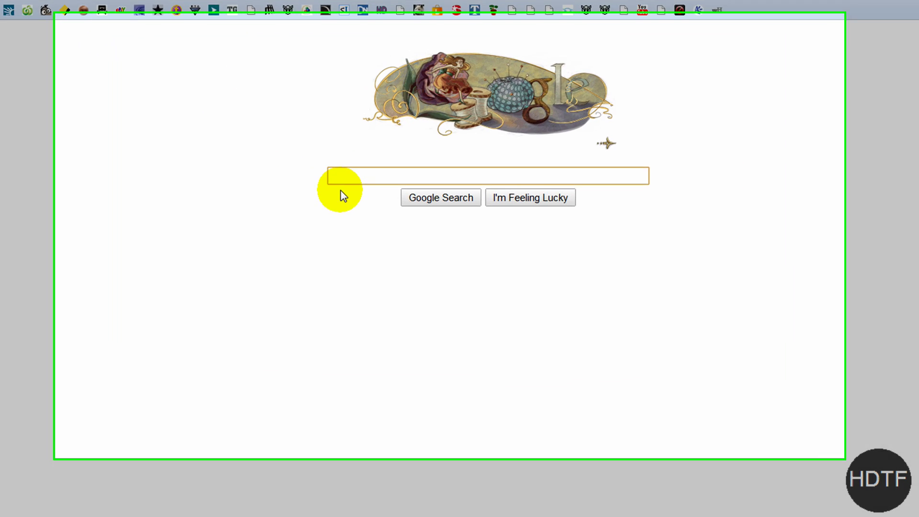
click(341, 194)
text(mi)
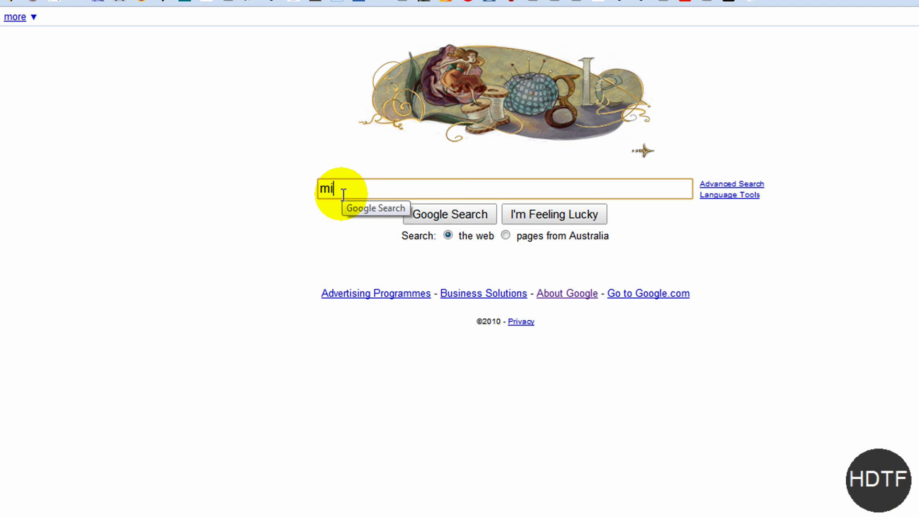
text(c)
text(tr)
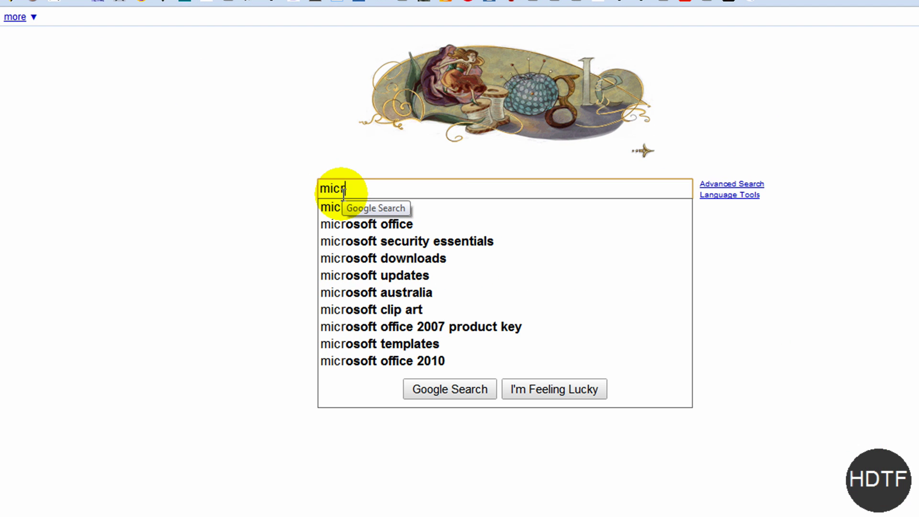
text(osoft)
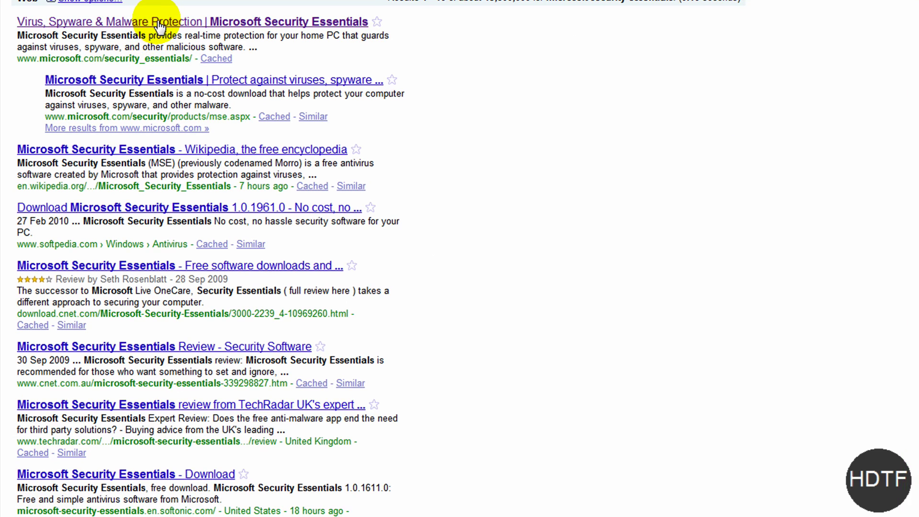
- Request the Vista/7 32-bit installer from the official product page, then close Chrome
click(166, 31)
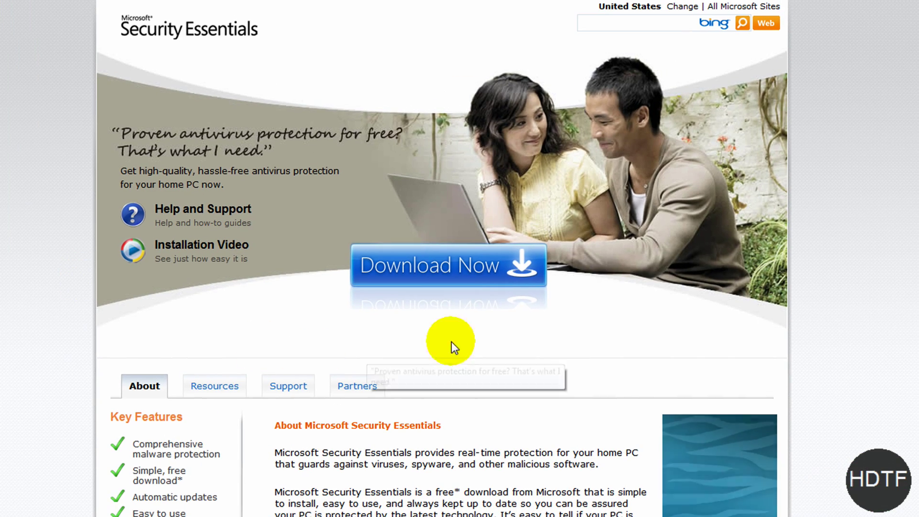
click(467, 258)
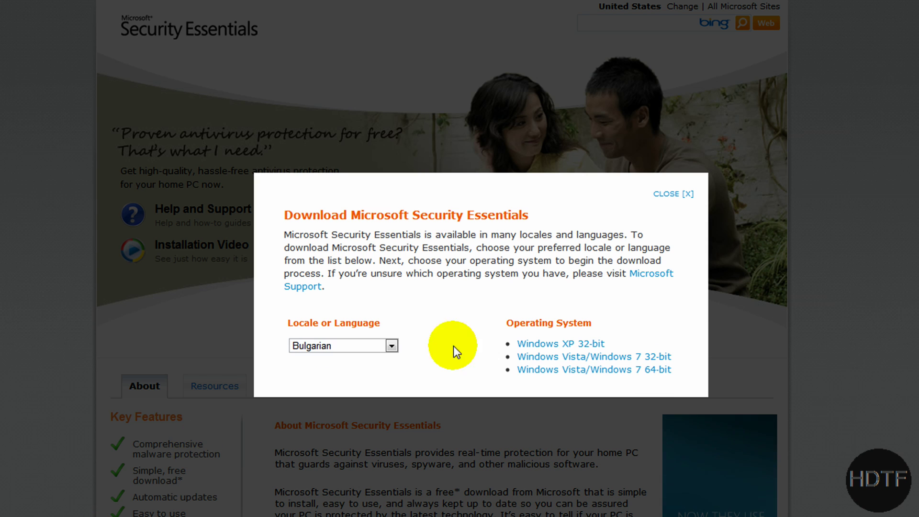
click(688, 194)
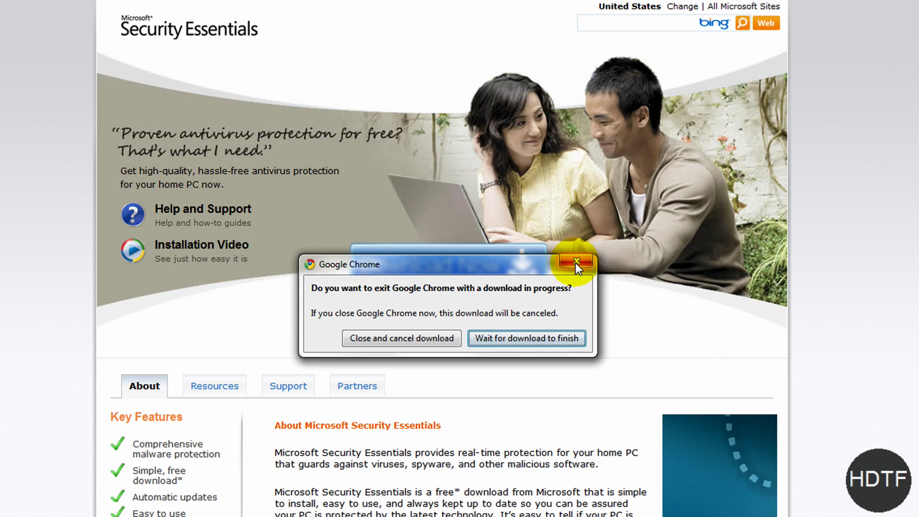
click(574, 261)
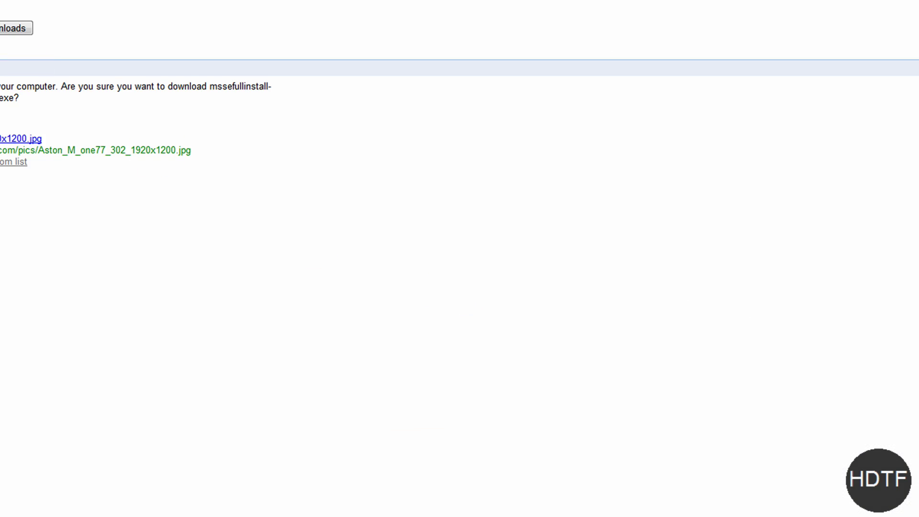